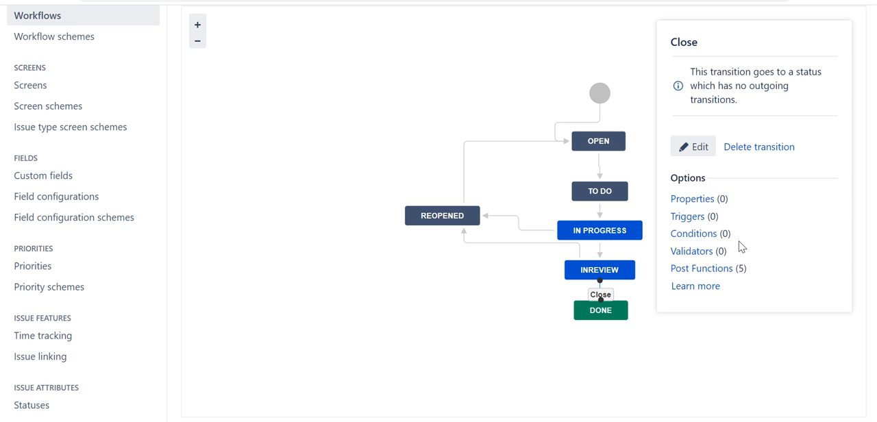
Open the conditions of the Close transition, entering the administrator password to gain access
click(693, 235)
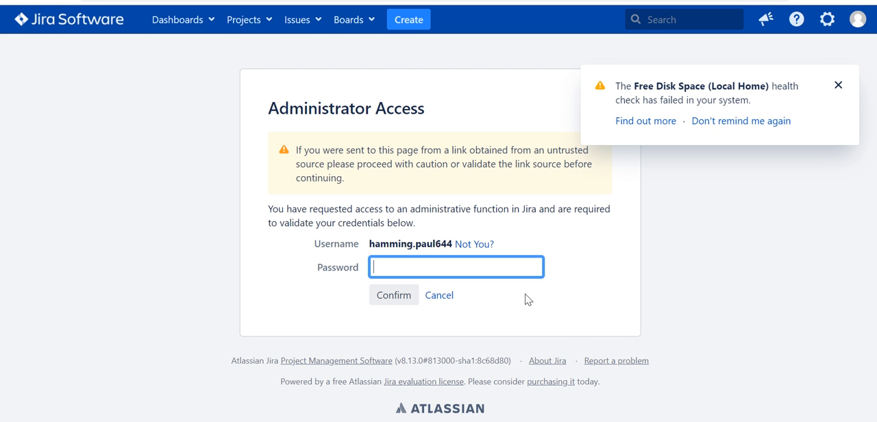
text(•••••••••)
key(Return)
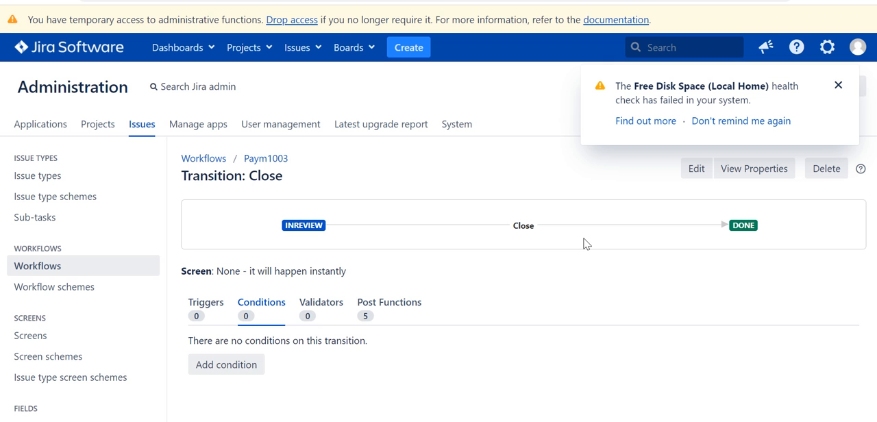
scroll(496, 349, down, 1)
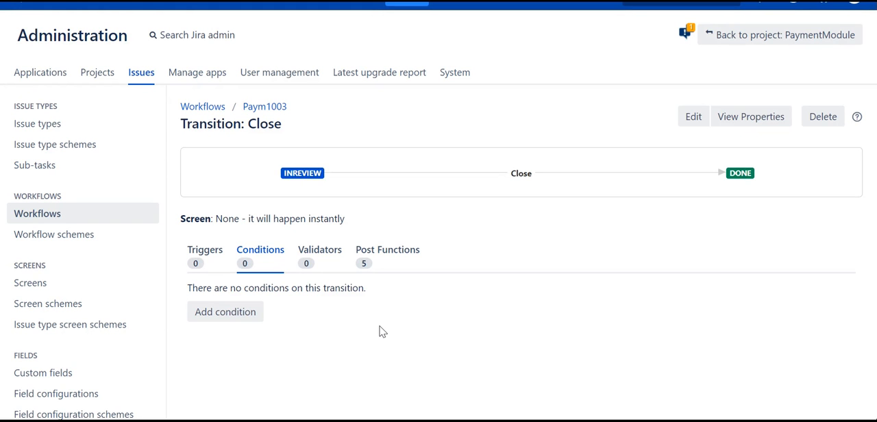
Add the Only Assignee Condition to the Close transition
click(240, 314)
click(713, 347)
scroll(713, 347, down, 1)
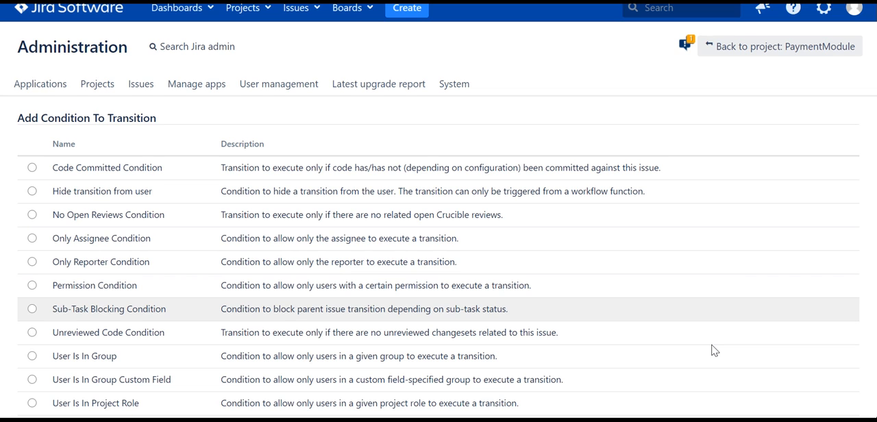
scroll(712, 350, down, 1)
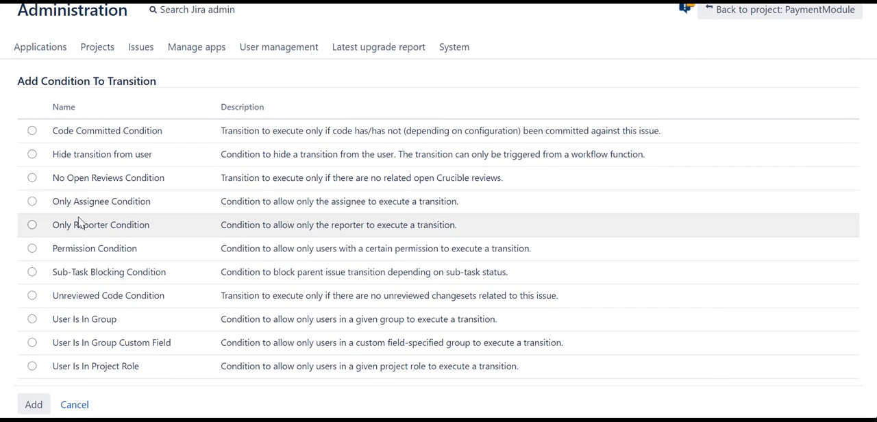
click(32, 201)
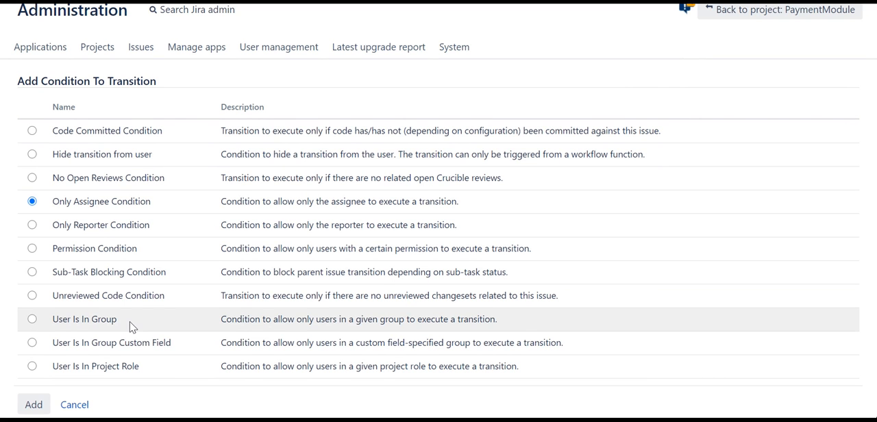
click(33, 404)
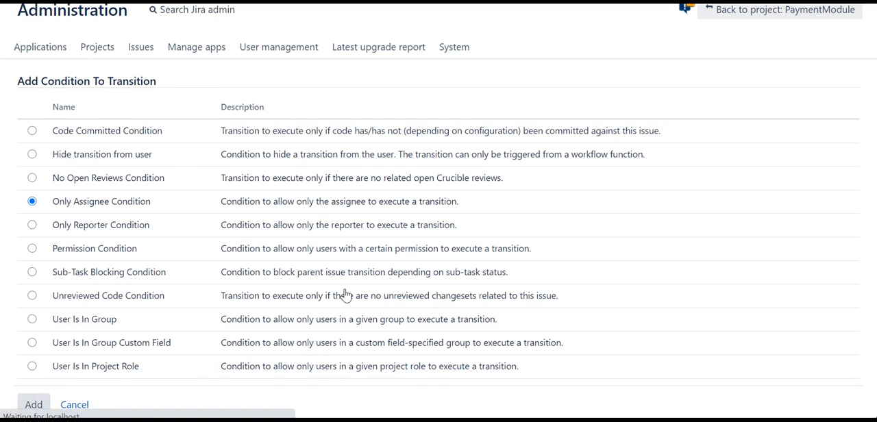
scroll(499, 286, down, 1)
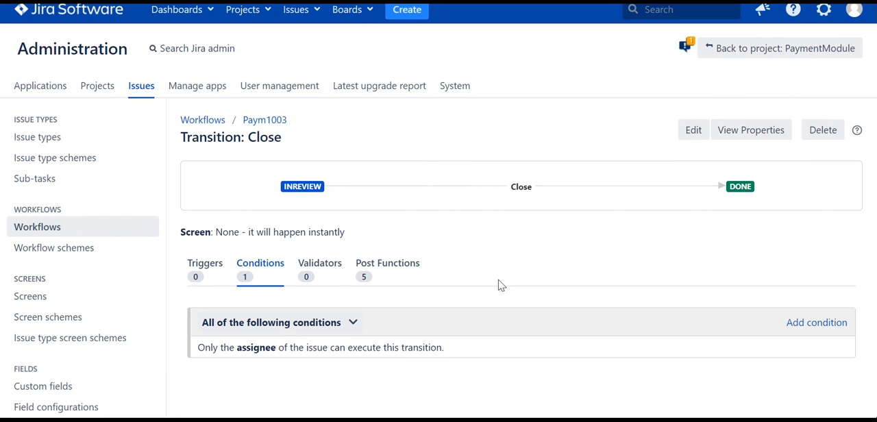
Add a User Is In Project Role condition for the QA role to the Close transition
scroll(499, 286, down, 2)
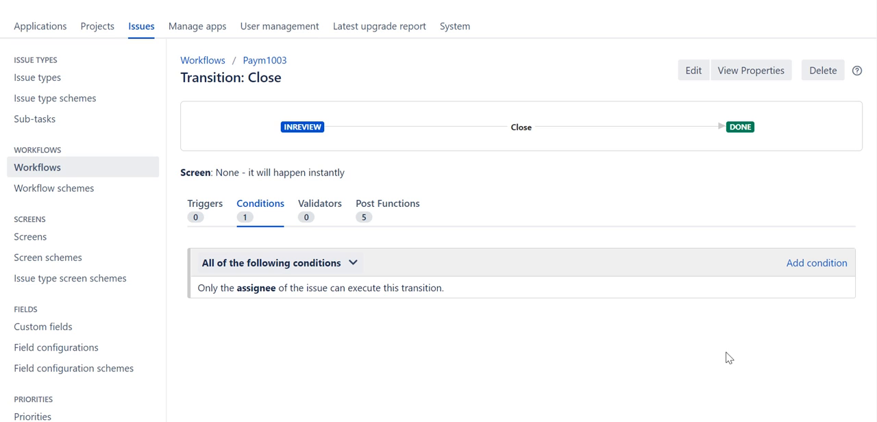
click(812, 273)
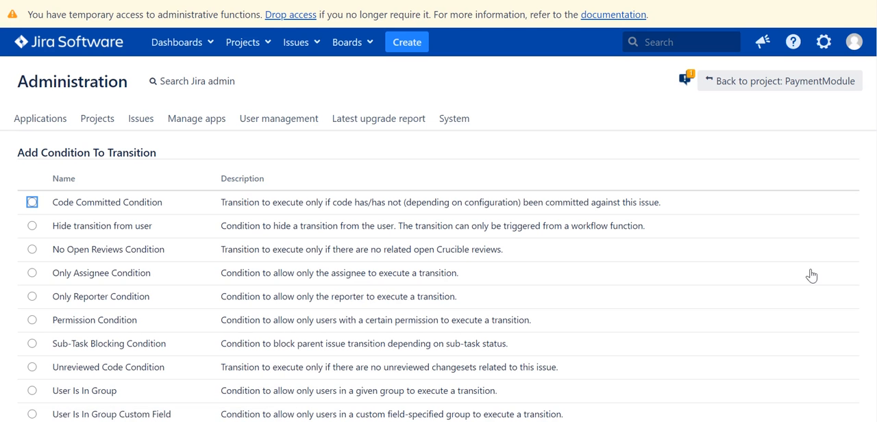
scroll(525, 268, down, 2)
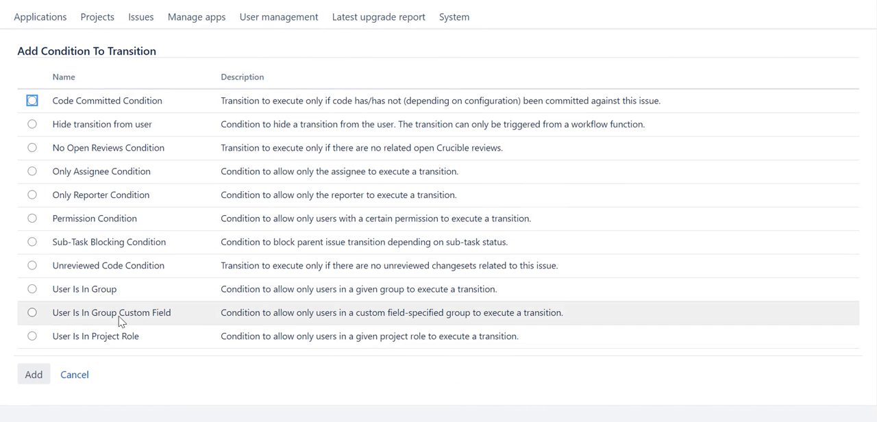
click(32, 336)
click(32, 374)
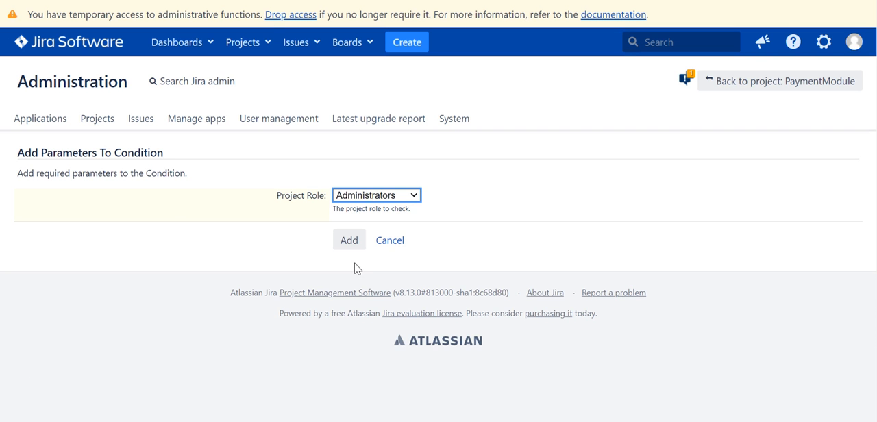
click(411, 195)
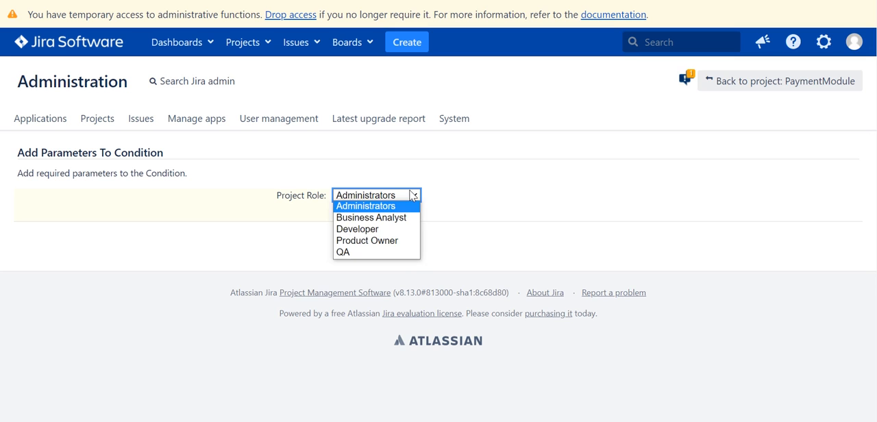
click(391, 254)
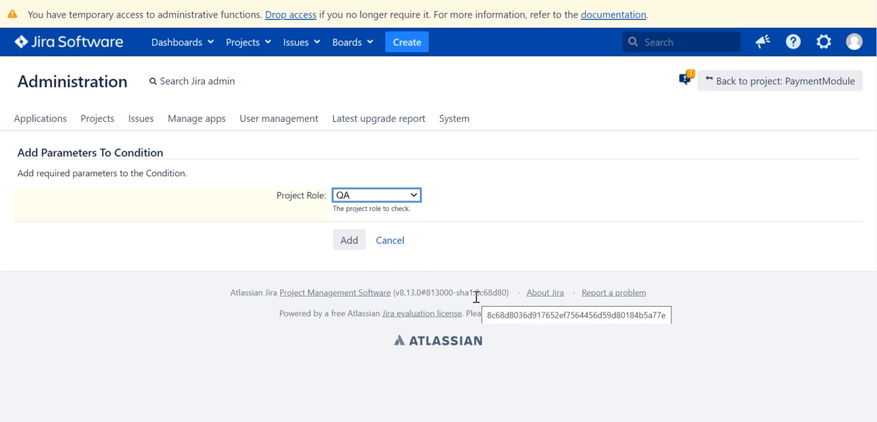
click(347, 243)
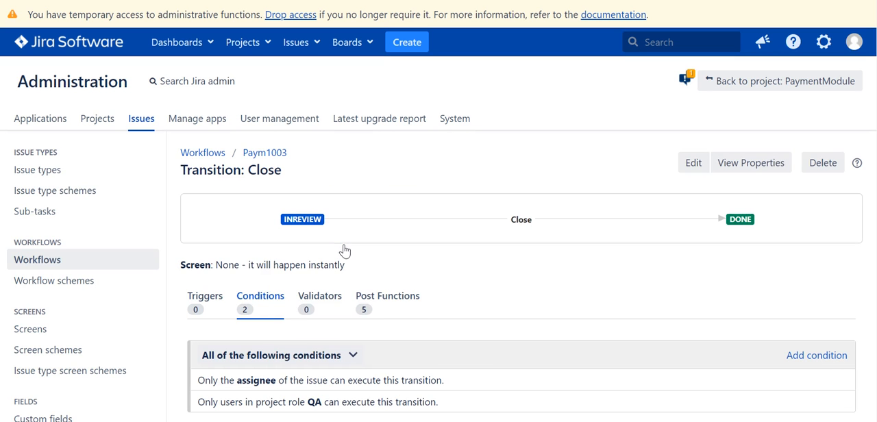
Set the Close transition's condition group to "Any of the following conditions"
scroll(463, 366, down, 1)
mouse_move(462, 366)
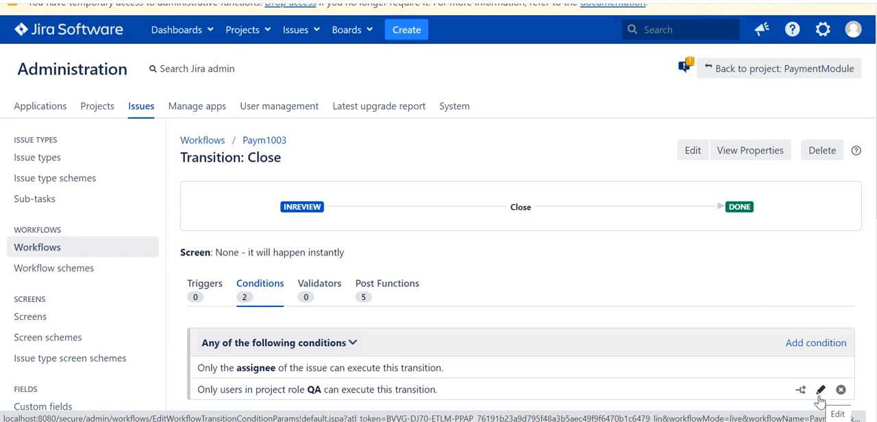
scroll(820, 400, down, 1)
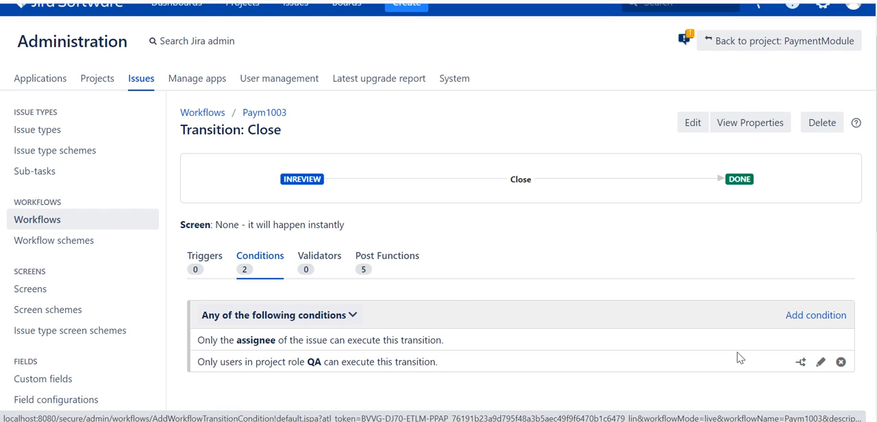
click(319, 315)
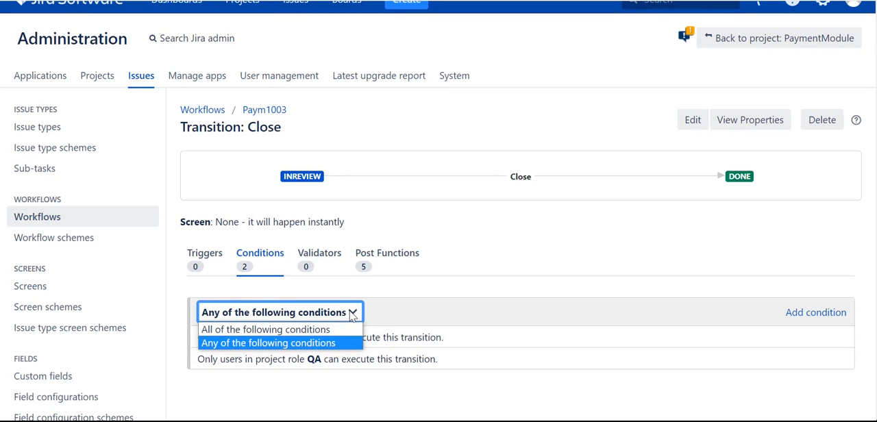
click(314, 342)
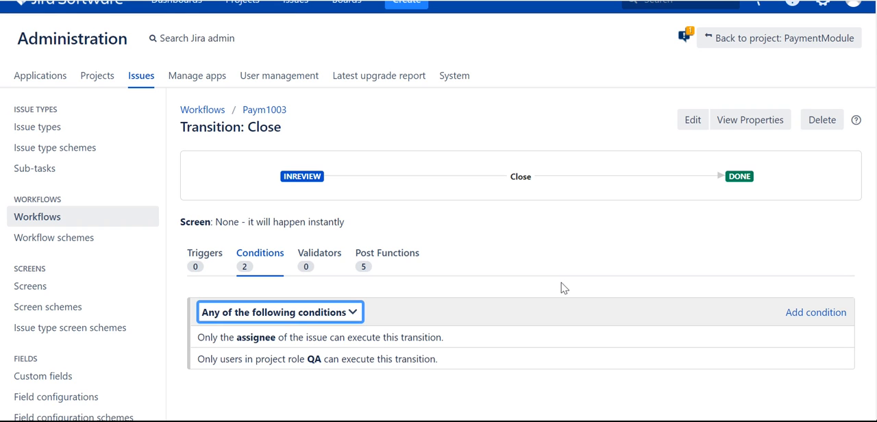
View the Close transition's validators, then reopen the inactive Paym1003 workflow from the workflow list for editing as a diagram
click(322, 258)
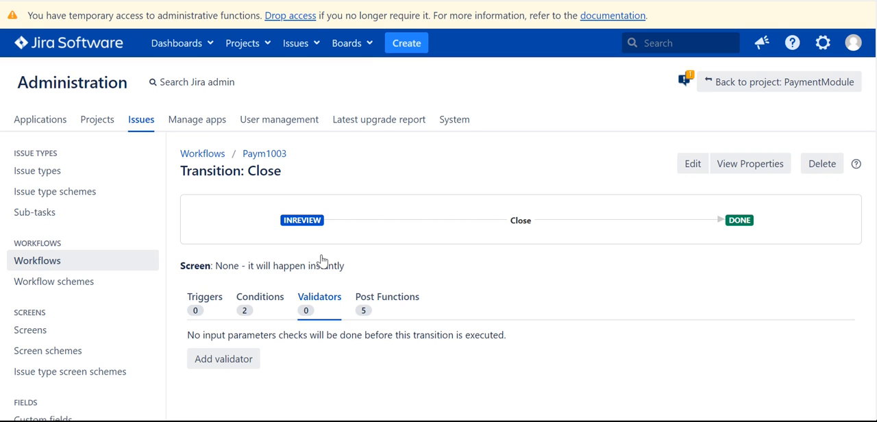
scroll(650, 375, down, 1)
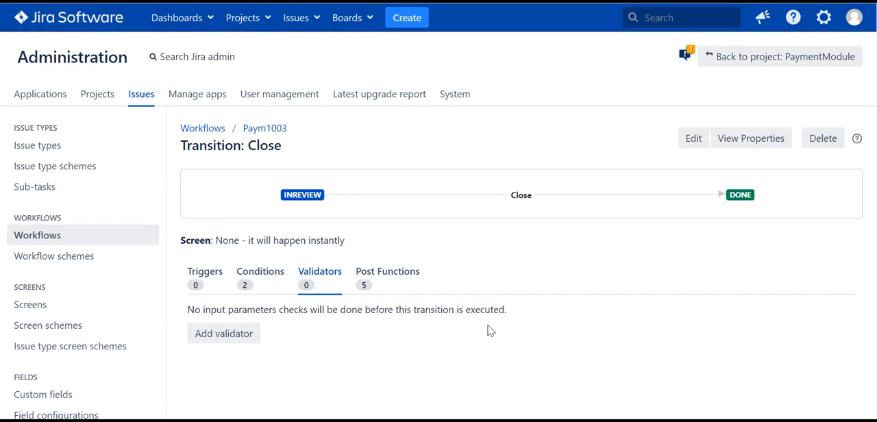
click(110, 235)
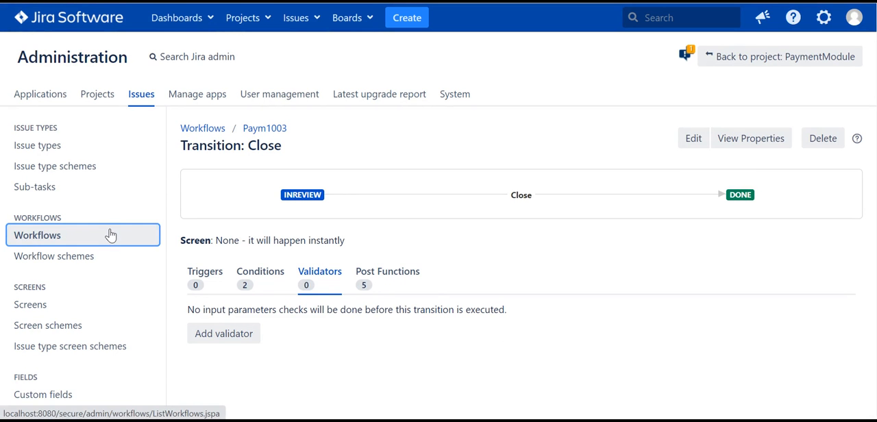
scroll(487, 226, down, 5)
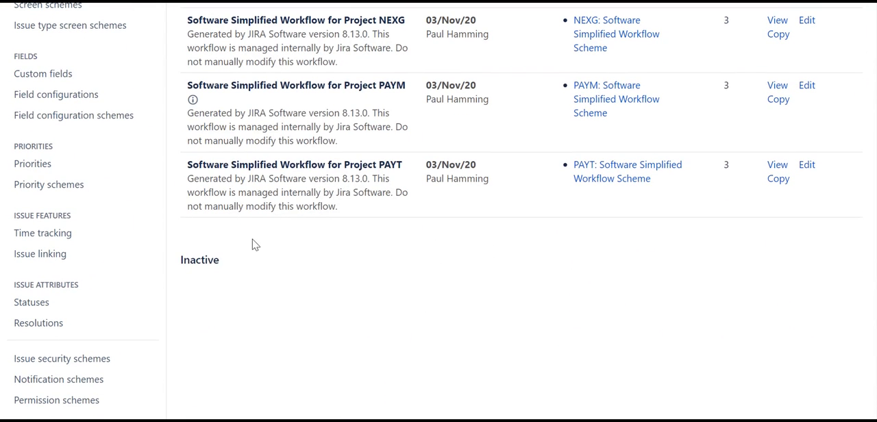
scroll(295, 277, down, 2)
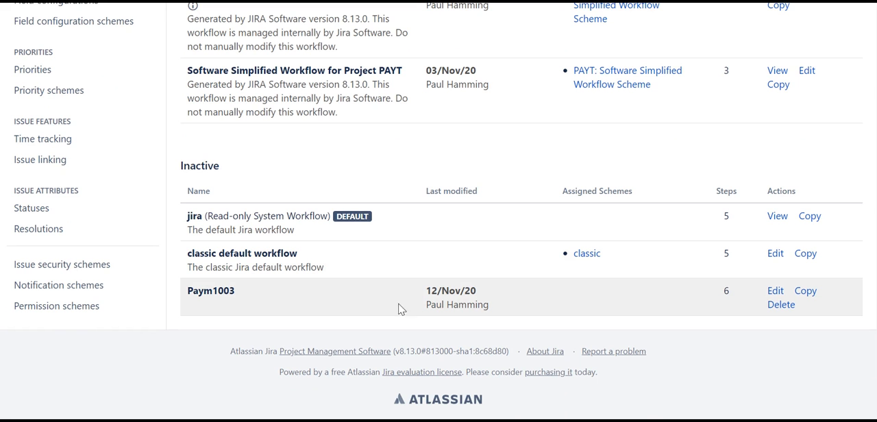
click(777, 292)
scroll(601, 271, up, 5)
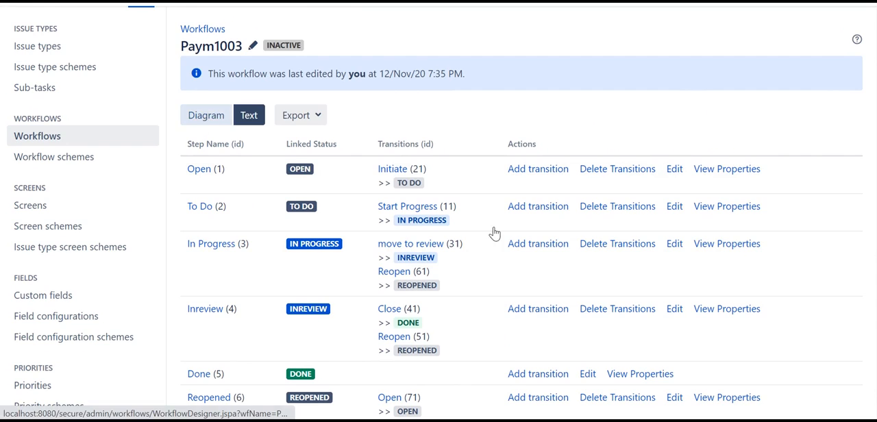
scroll(502, 387, down, 3)
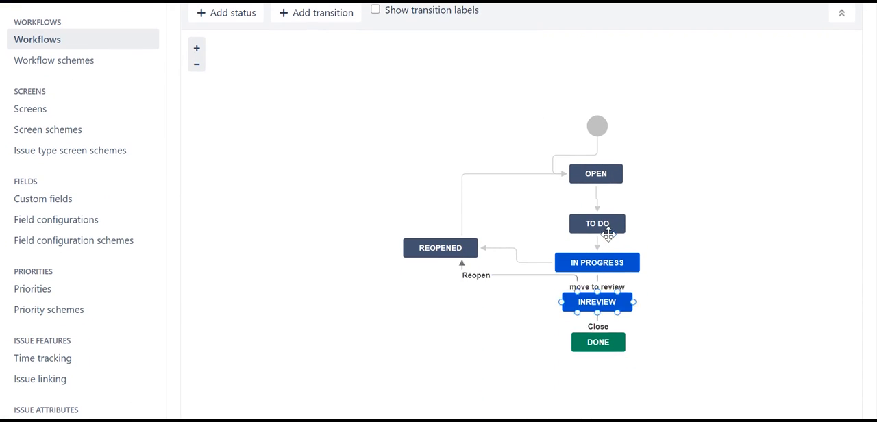
Open the validators of the Initiate transition from Open to To Do
click(596, 208)
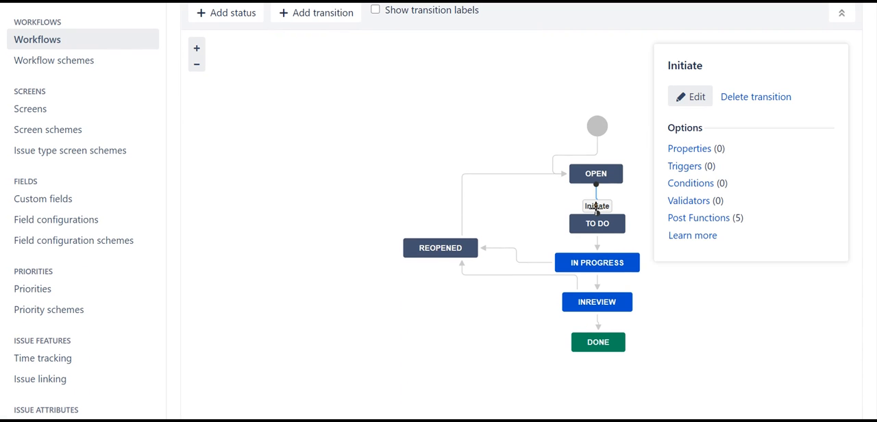
click(683, 204)
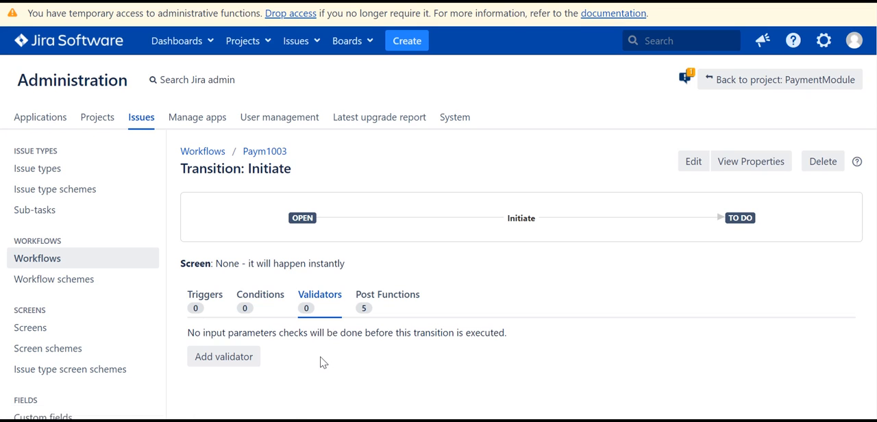
scroll(323, 362, down, 1)
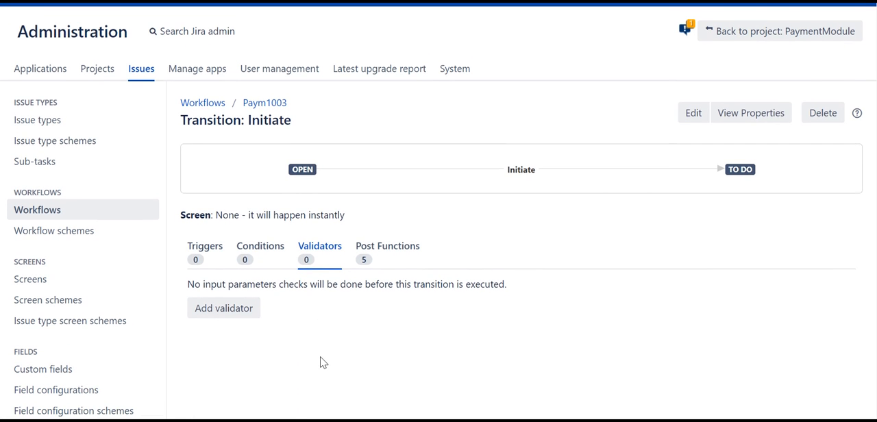
Add a Permission Validator to the Initiate transition that checks for the Manage Sprints permission
click(235, 316)
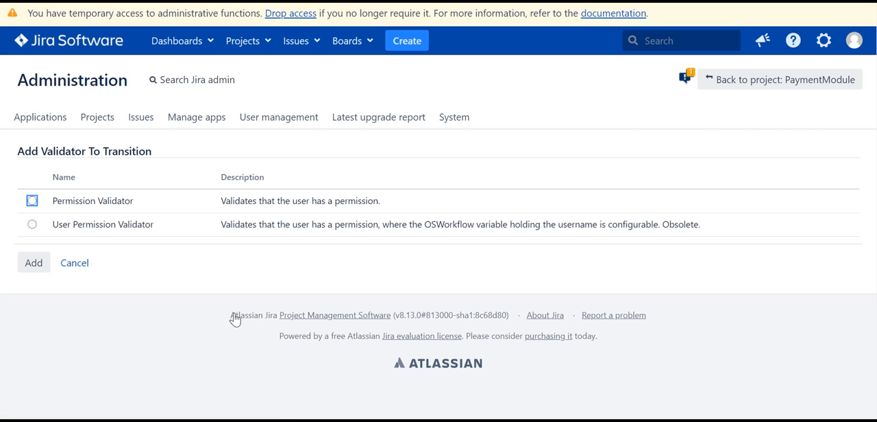
click(32, 201)
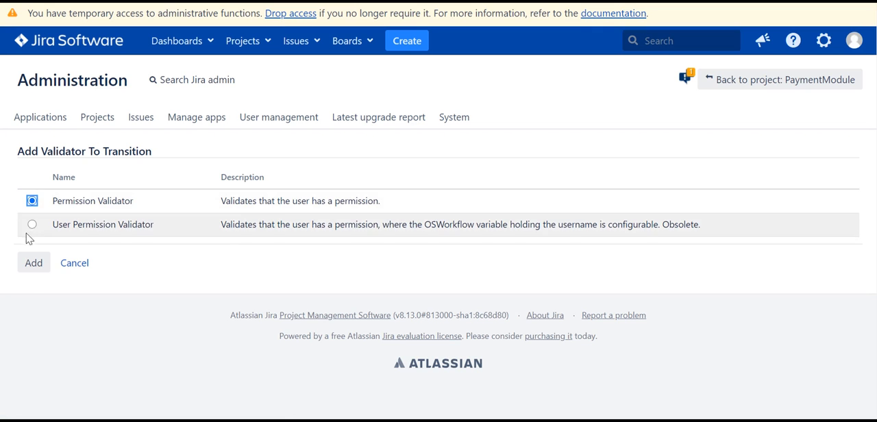
click(32, 263)
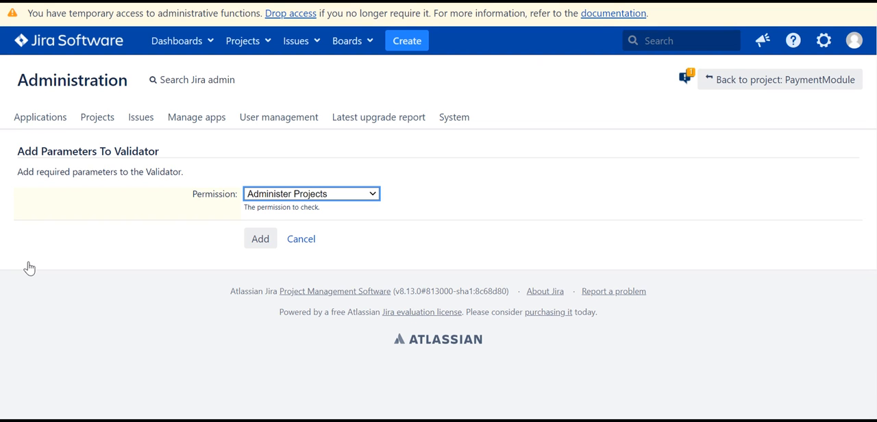
click(338, 195)
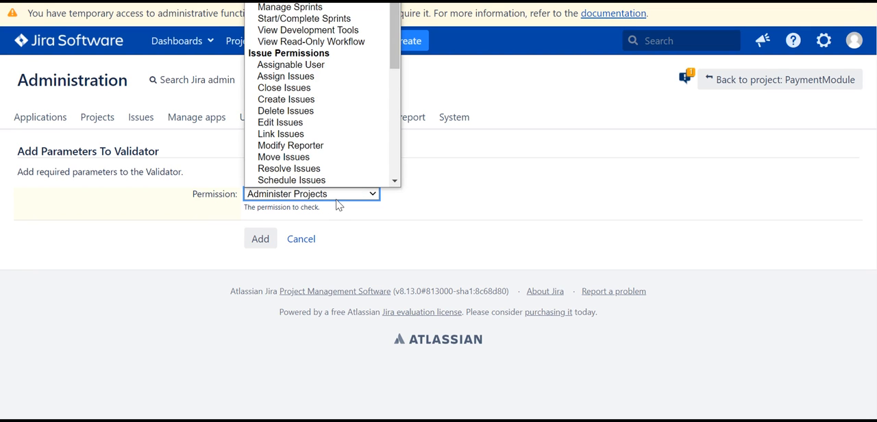
click(281, 7)
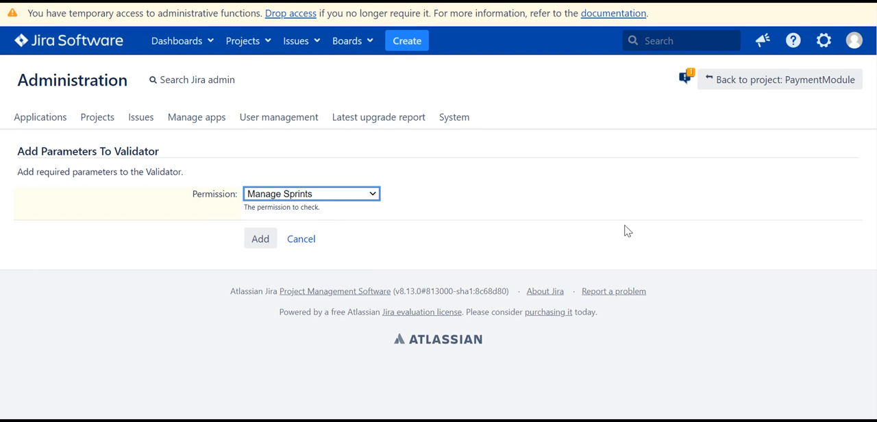
click(260, 240)
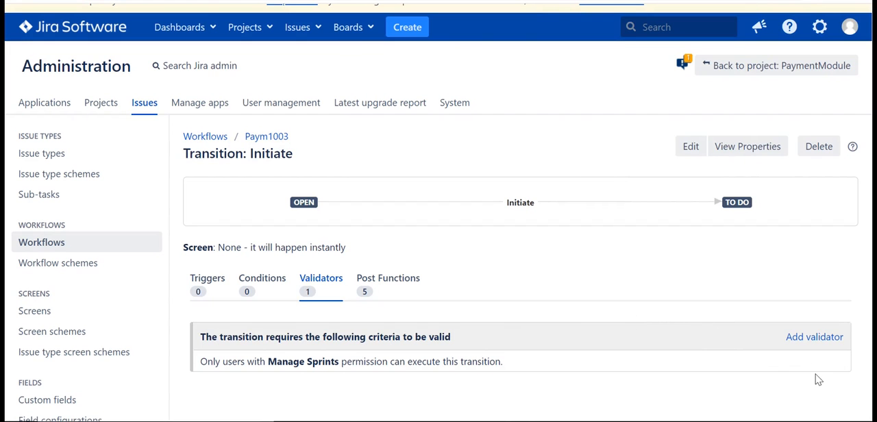
mouse_move(814, 368)
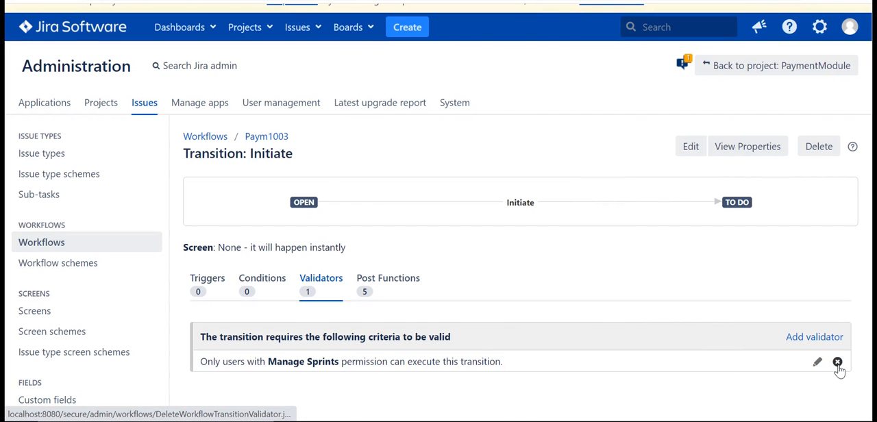